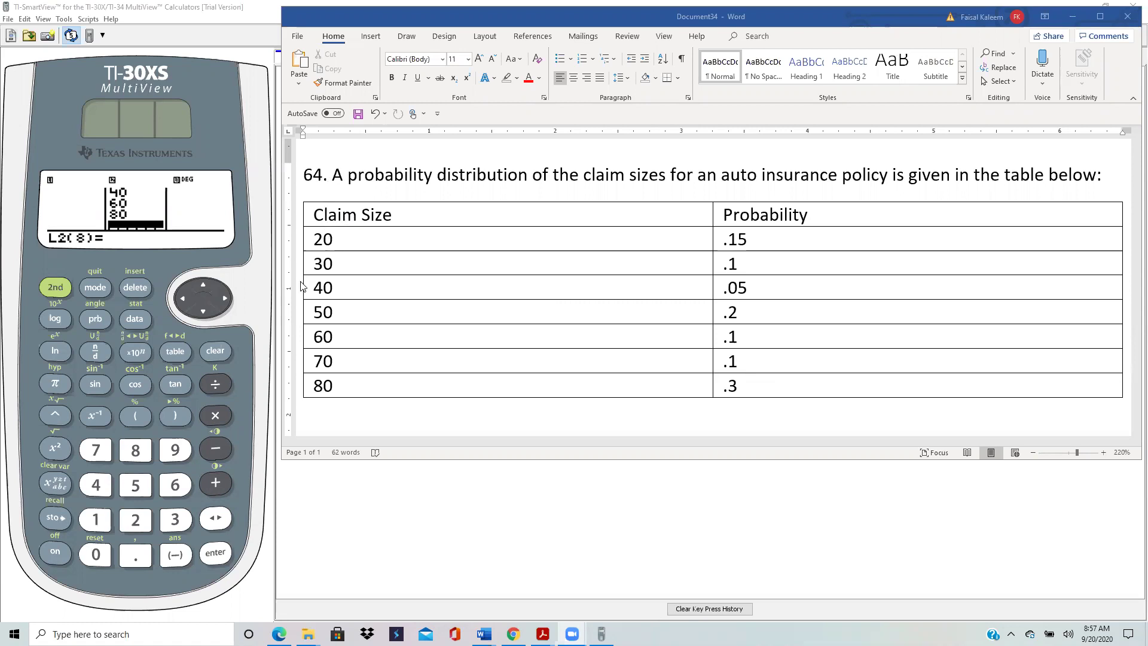
Step: Clear the old values from lists L1 and L2, returning the cursor to L1
click(135, 320)
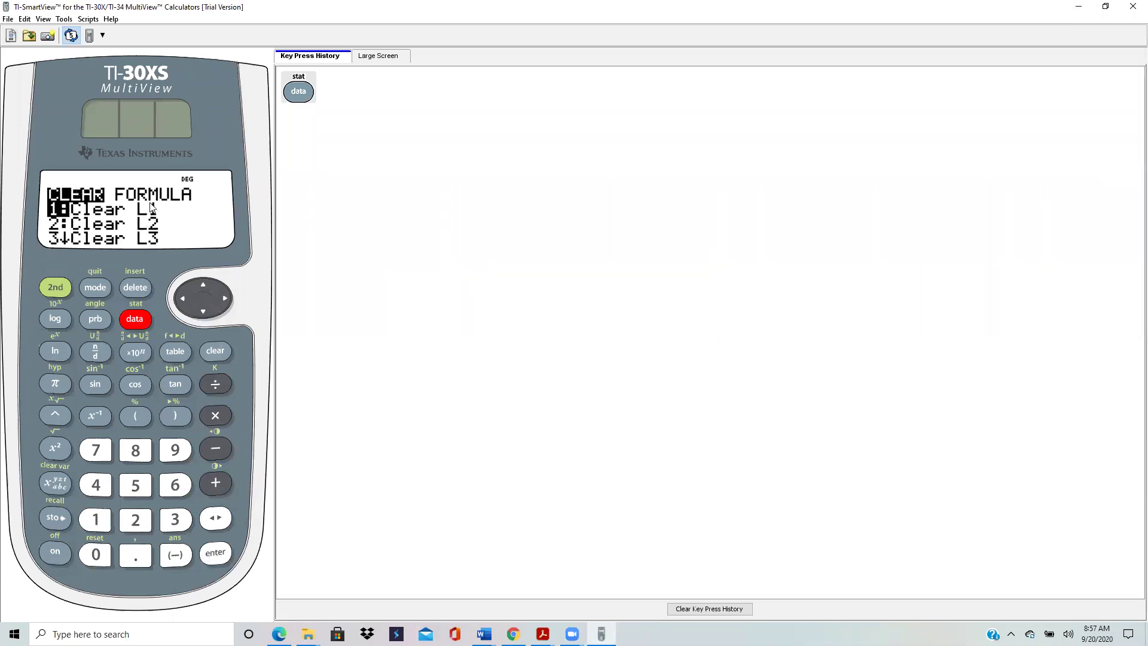
click(215, 554)
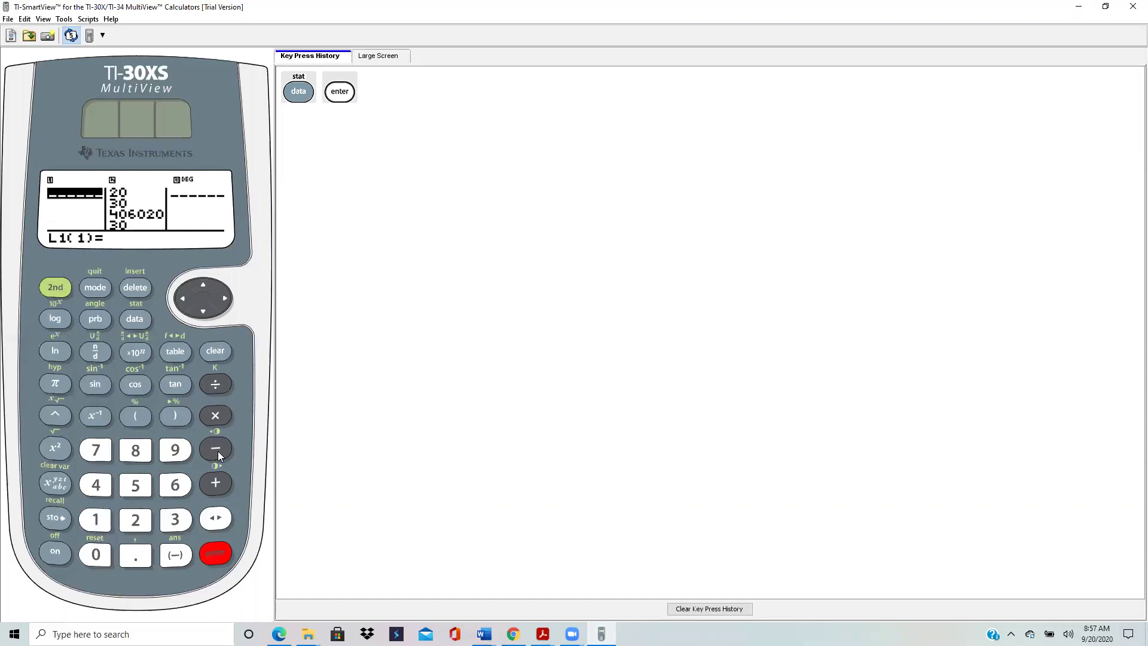
click(132, 319)
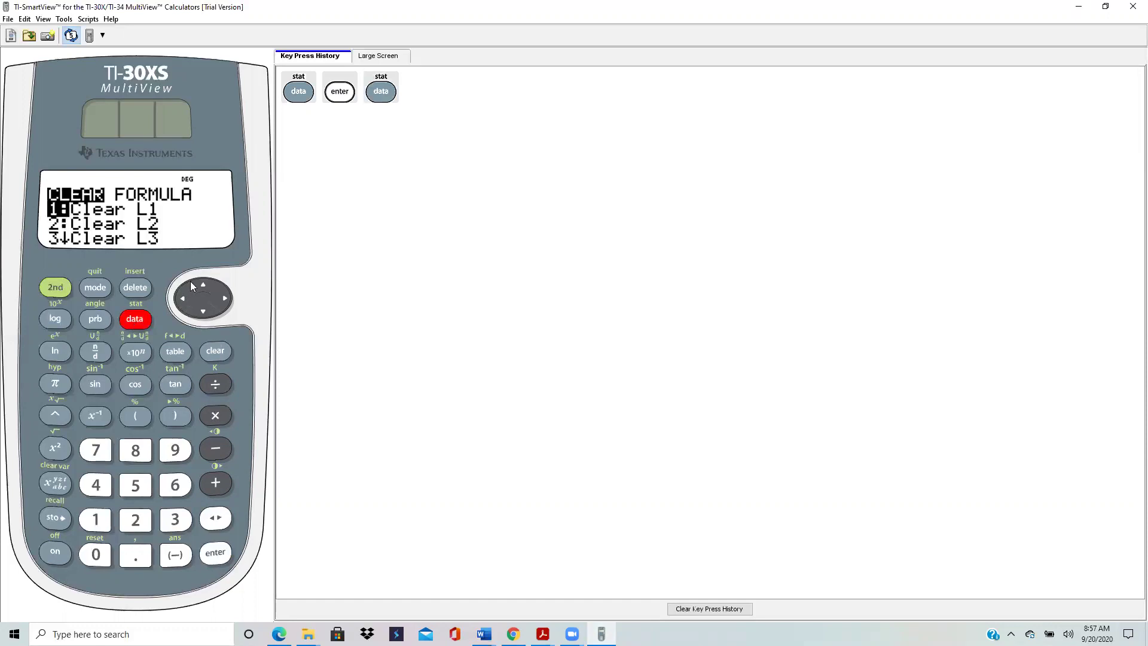
click(202, 310)
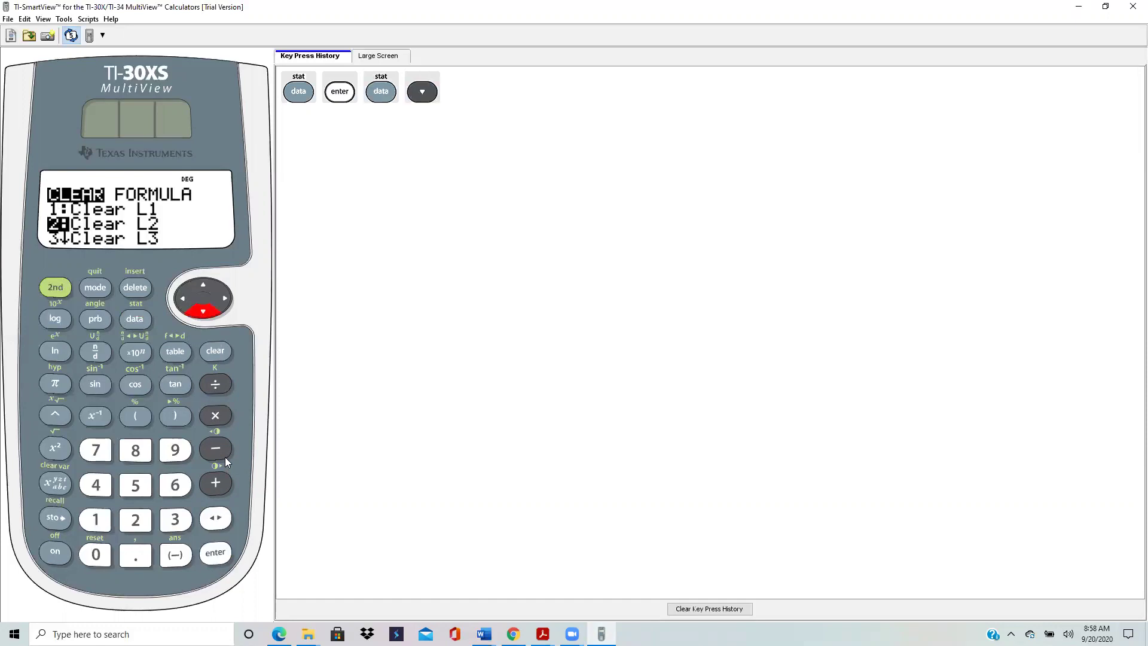
click(215, 554)
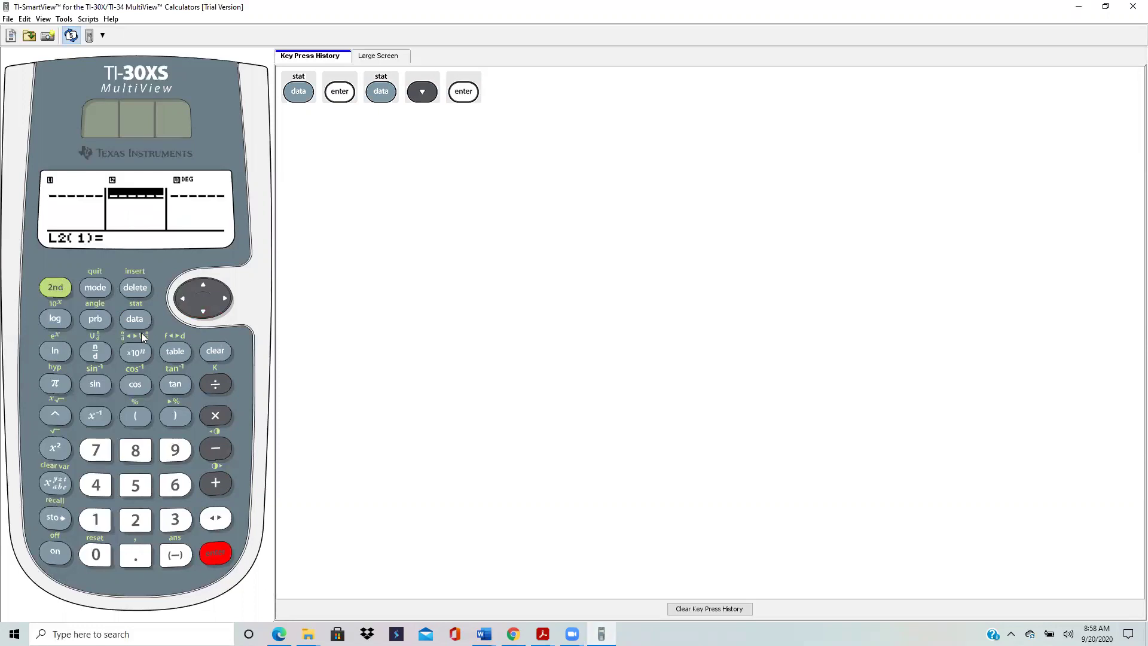
click(181, 299)
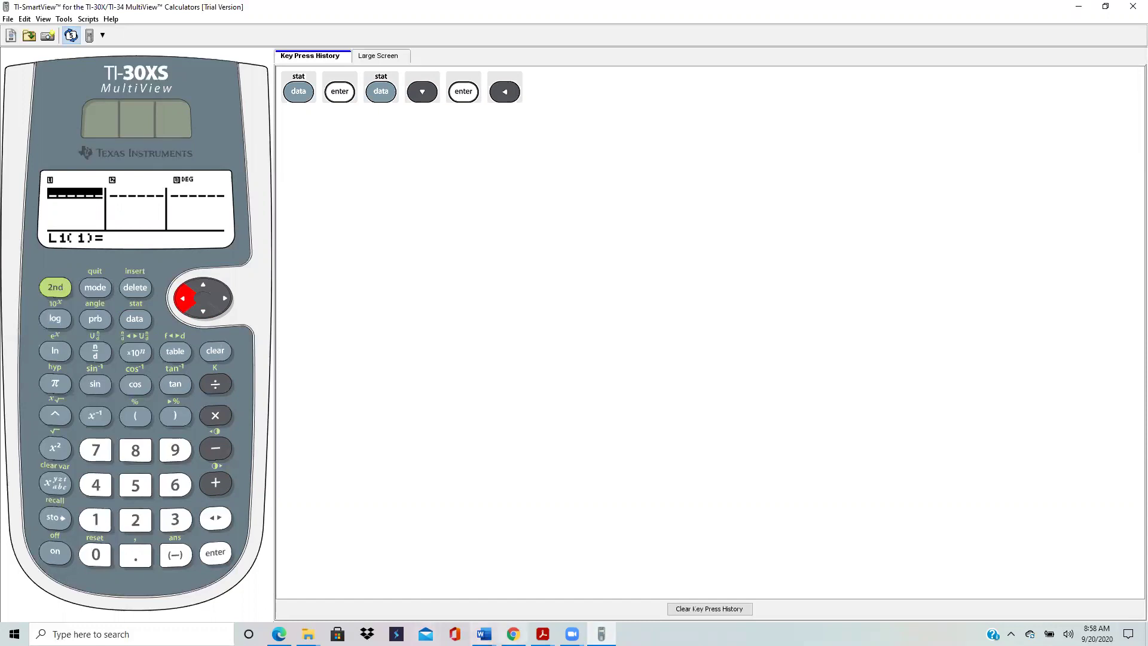
Step: Switch to Word's Document34 showing problem 64's claim-size table
mouse_move(484, 634)
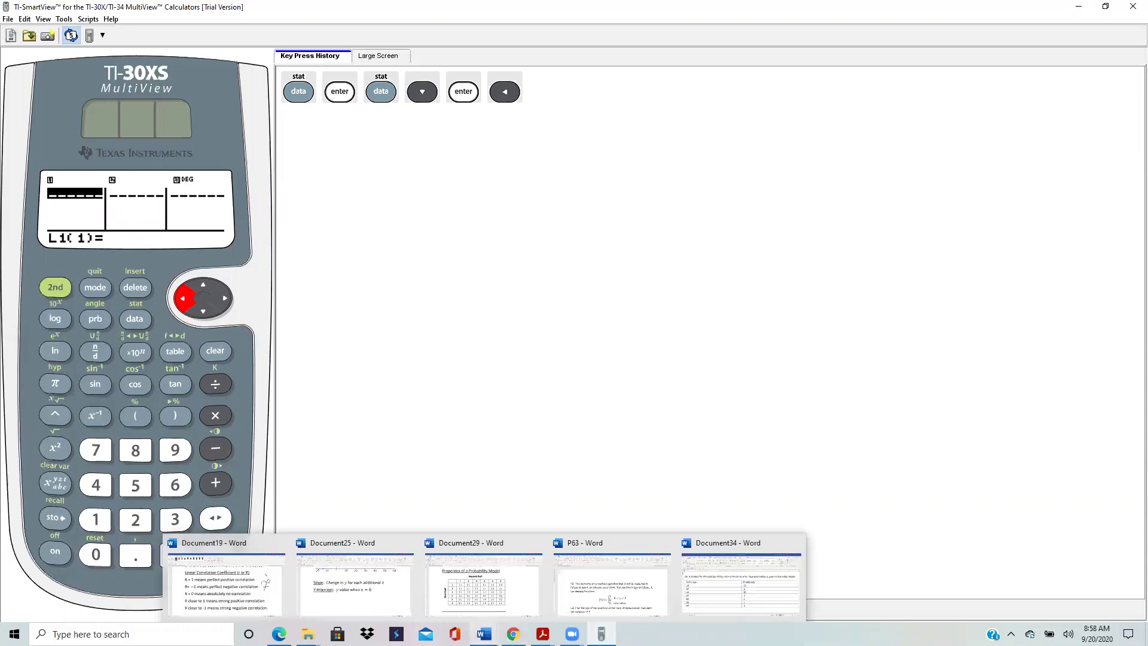
click(705, 595)
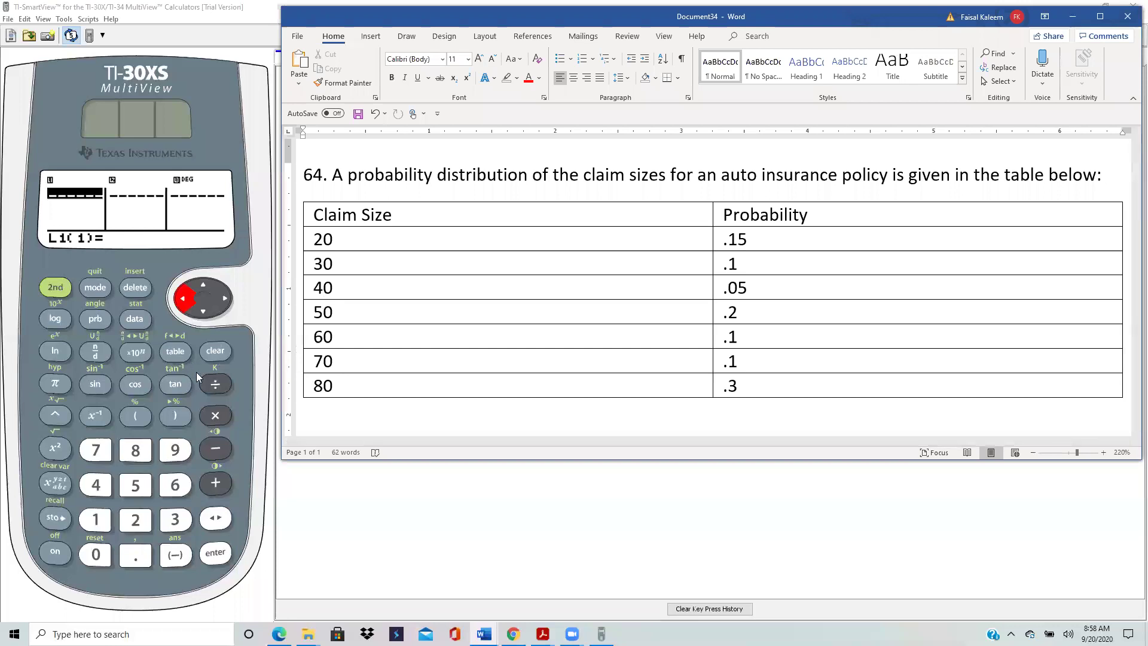
Step: Enter claim sizes 20, 30, 40 and 50 into L1's first four rows
click(123, 520)
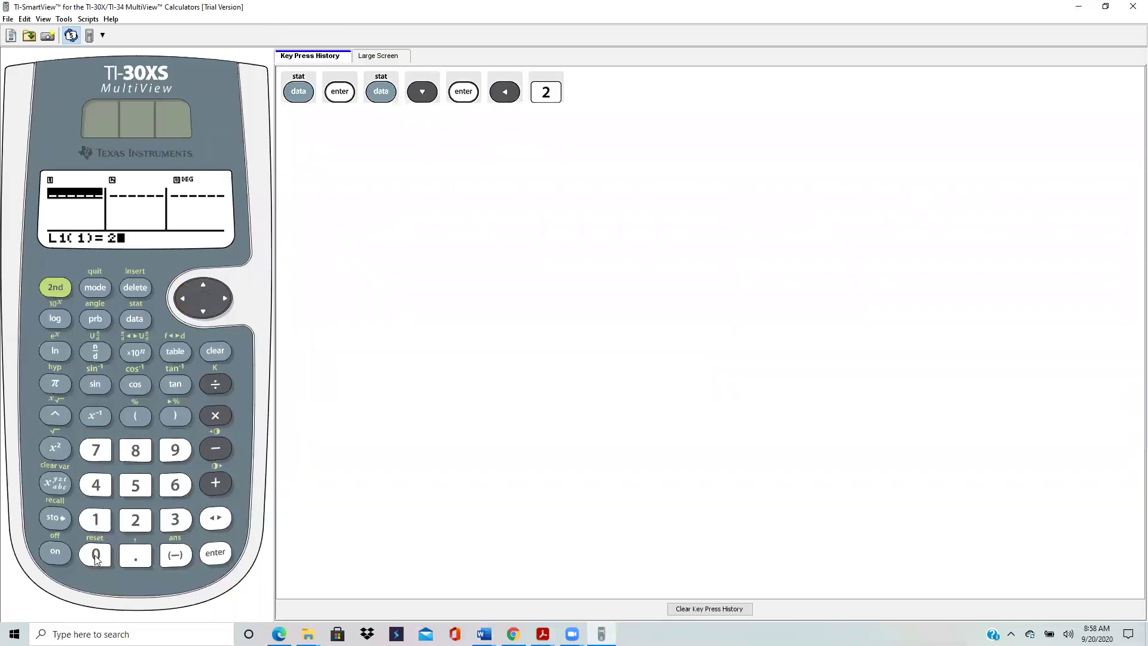
click(95, 554)
click(202, 310)
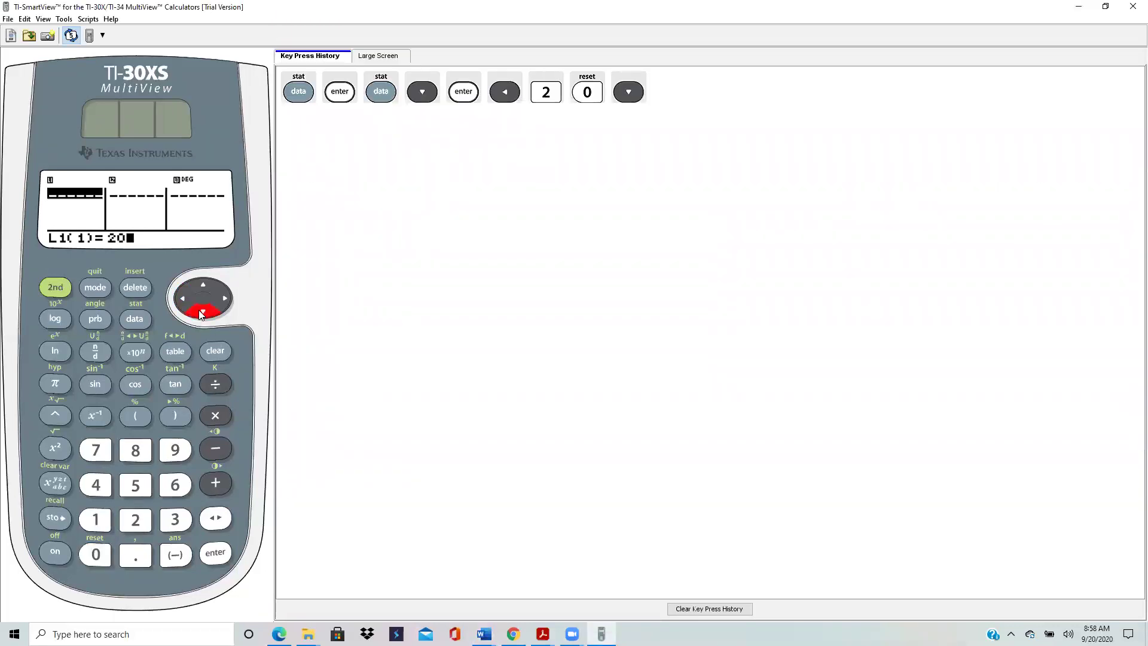
click(175, 520)
click(103, 555)
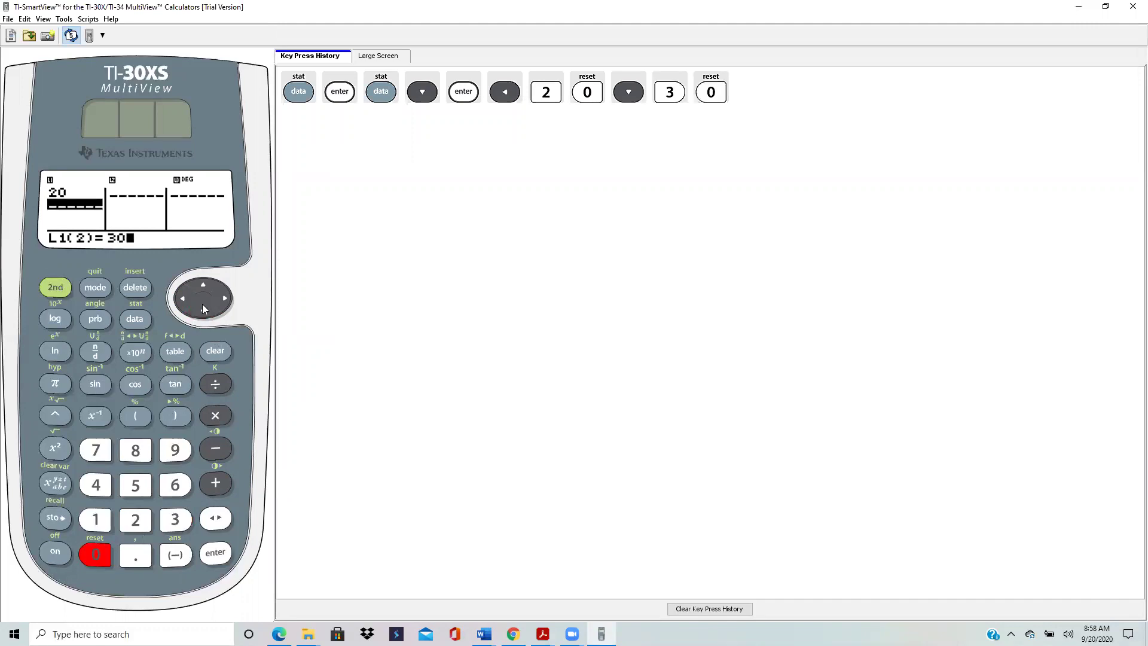
click(204, 311)
click(97, 484)
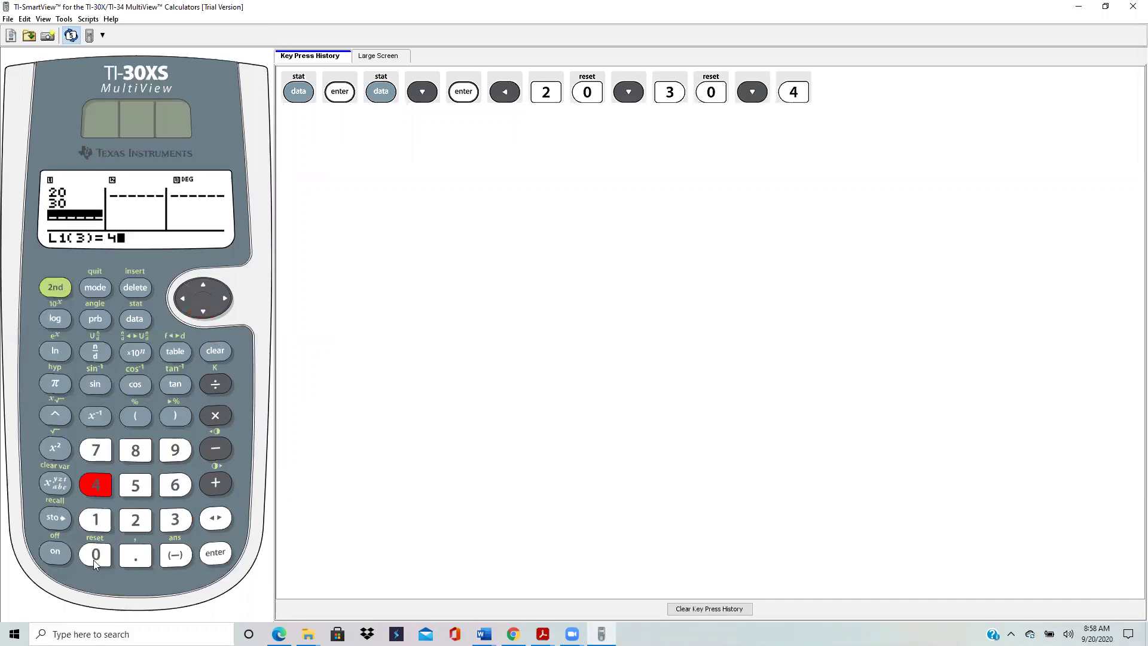
click(95, 554)
click(202, 311)
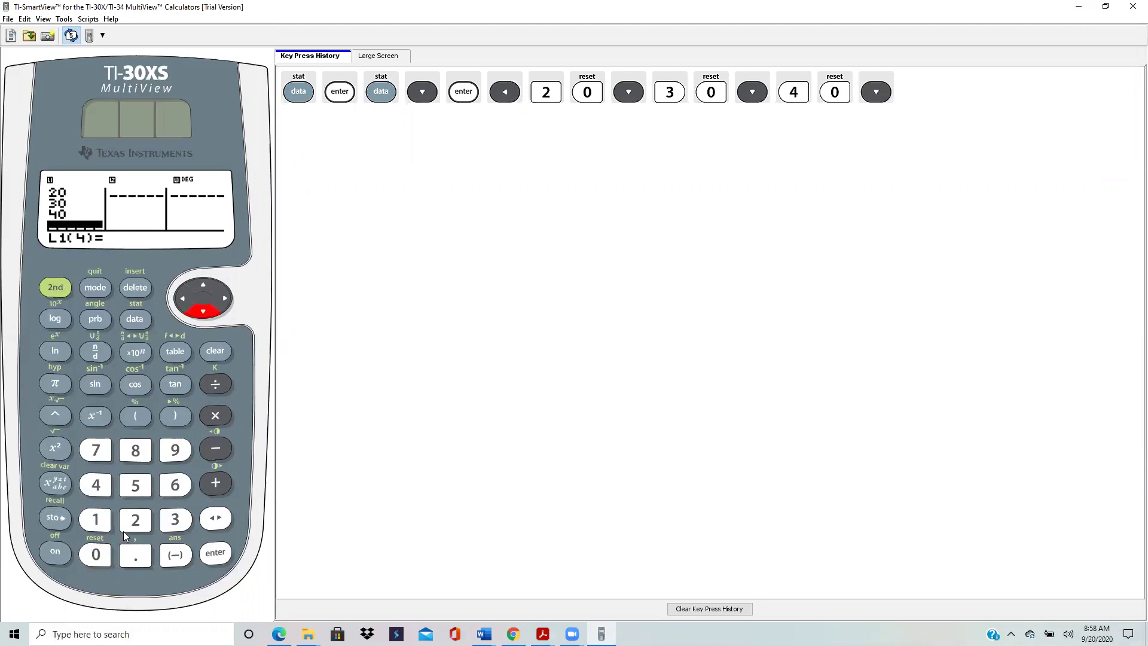
key(5)
click(103, 552)
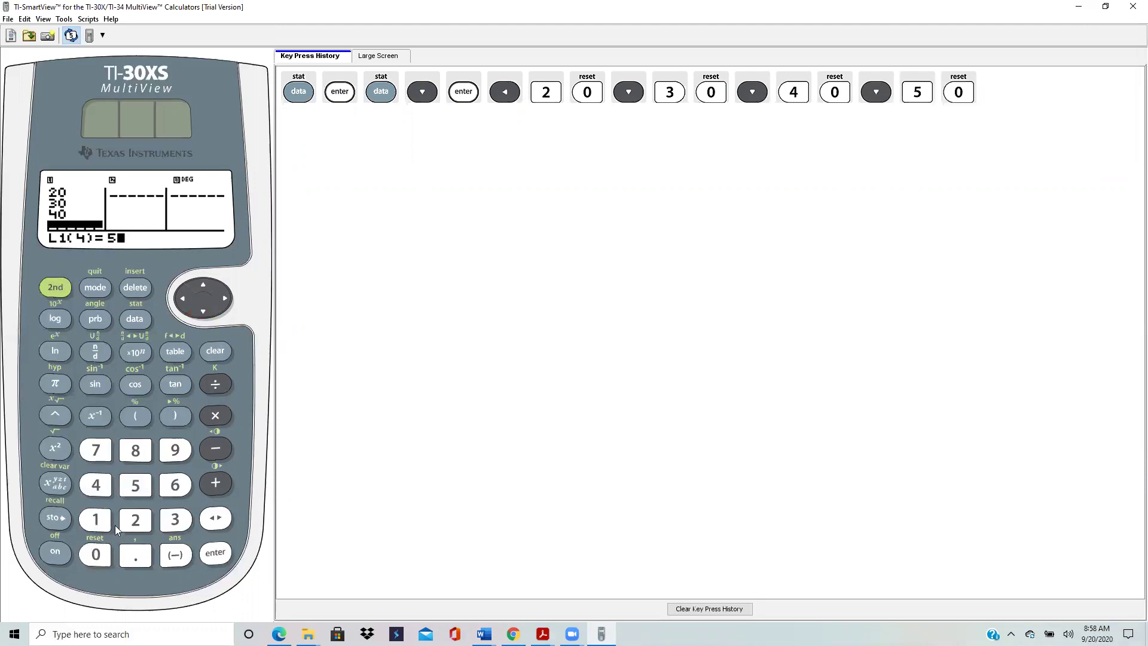
click(202, 310)
Step: Enter claim sizes 60, 70 and 80 into L1, then move to L2's first row
click(171, 483)
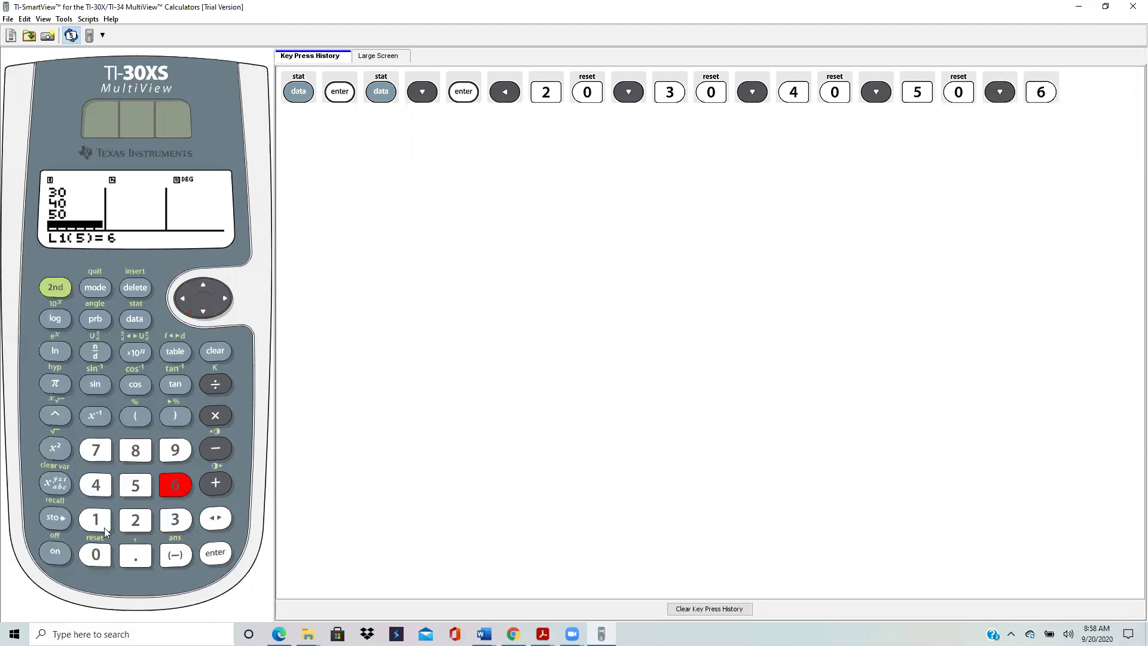
click(95, 554)
click(202, 310)
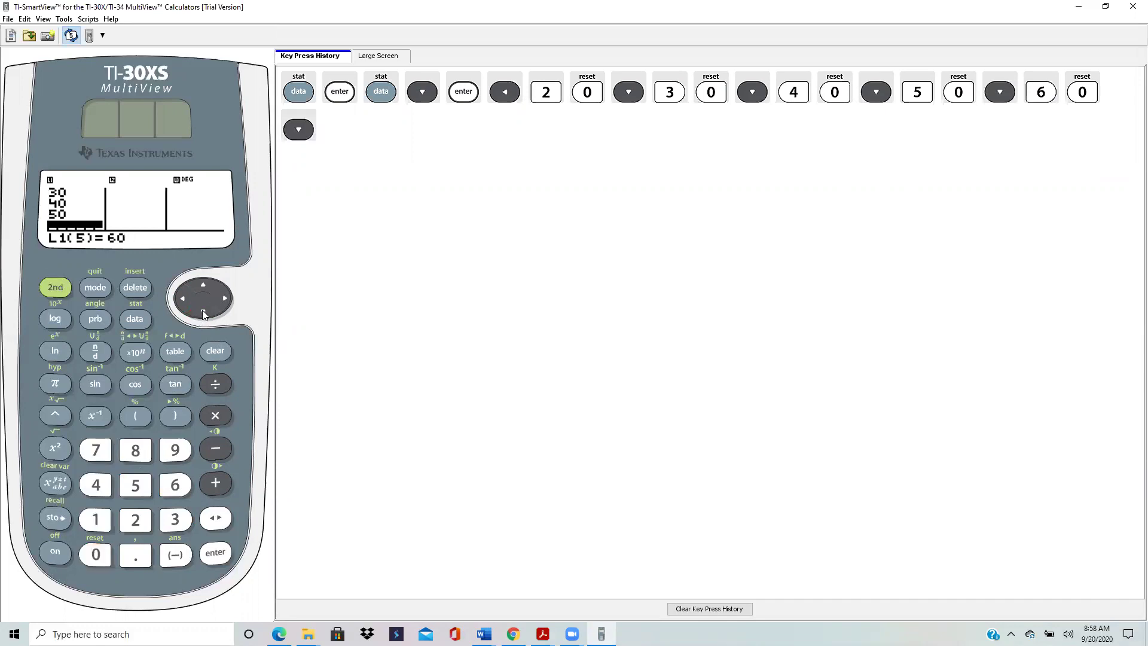
click(98, 448)
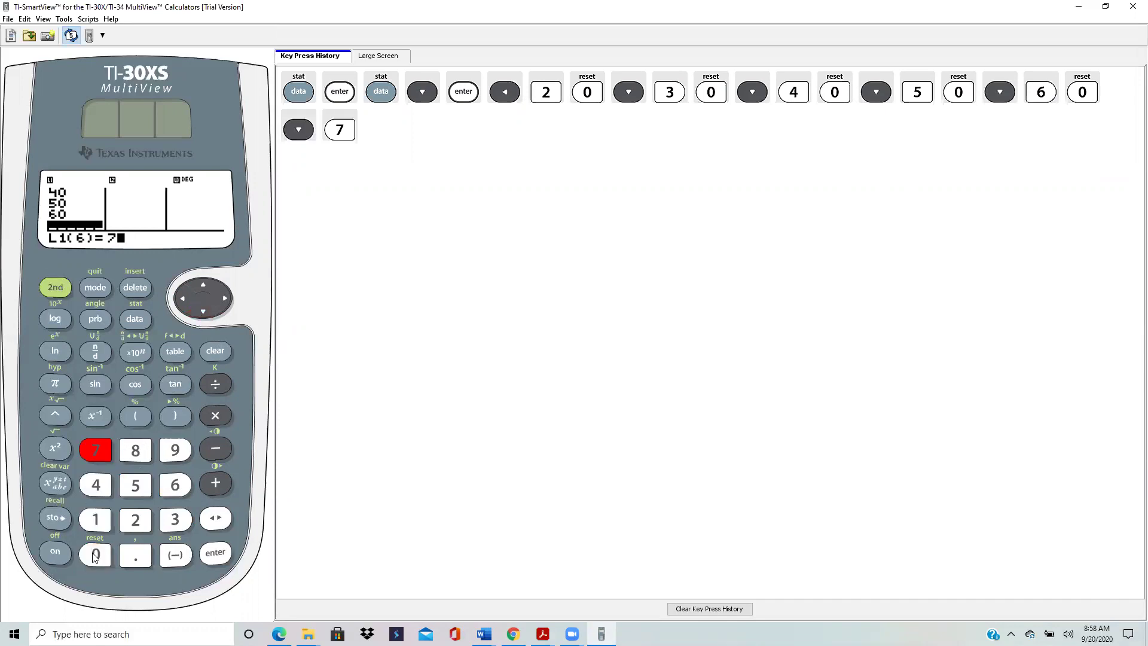
click(95, 555)
click(204, 309)
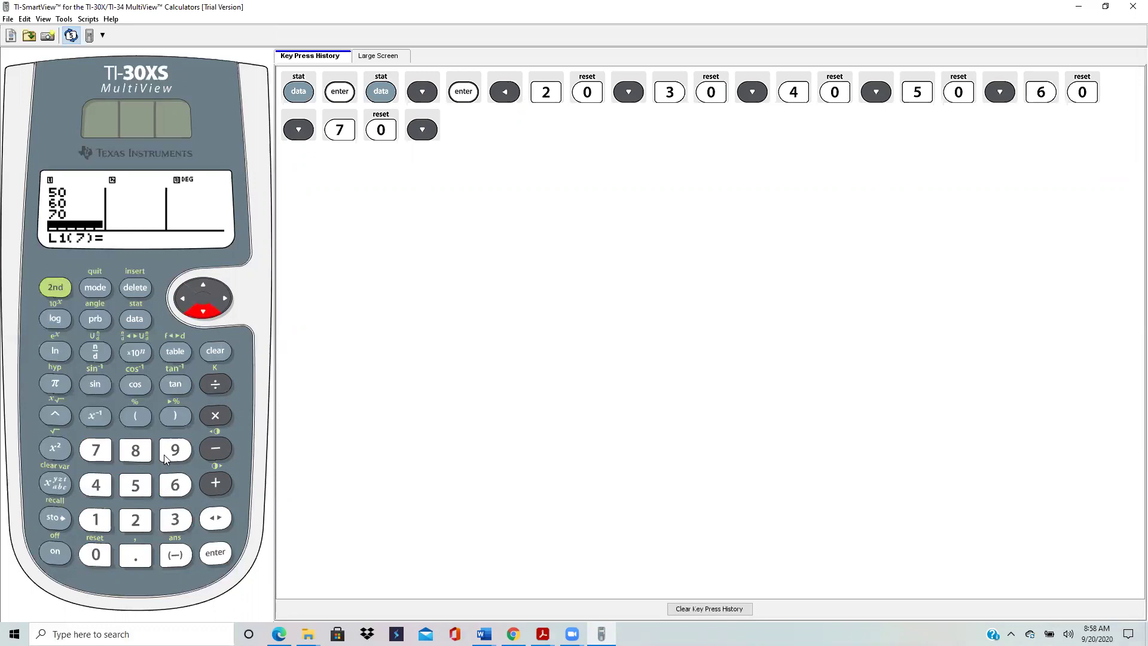
click(137, 452)
click(97, 553)
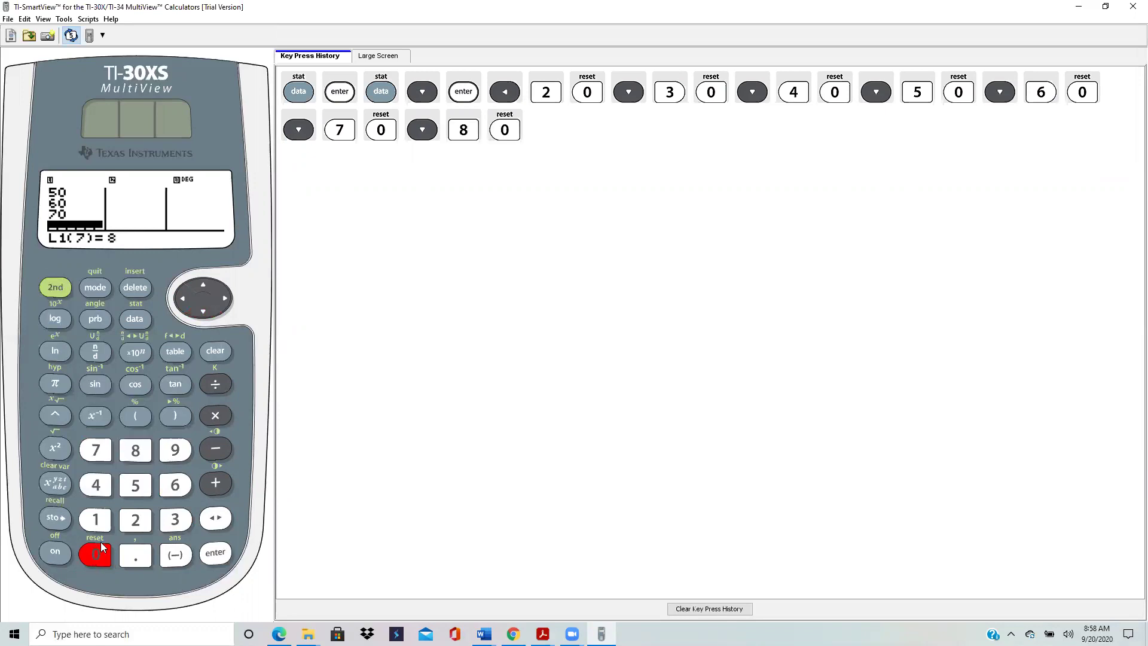
click(202, 308)
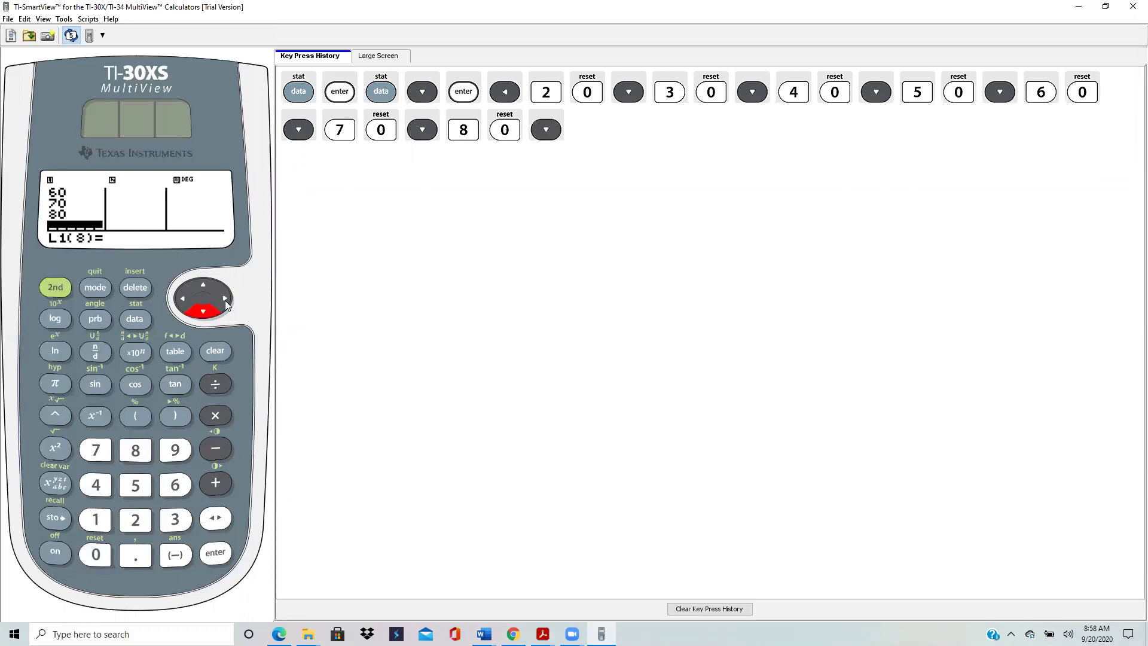
click(225, 298)
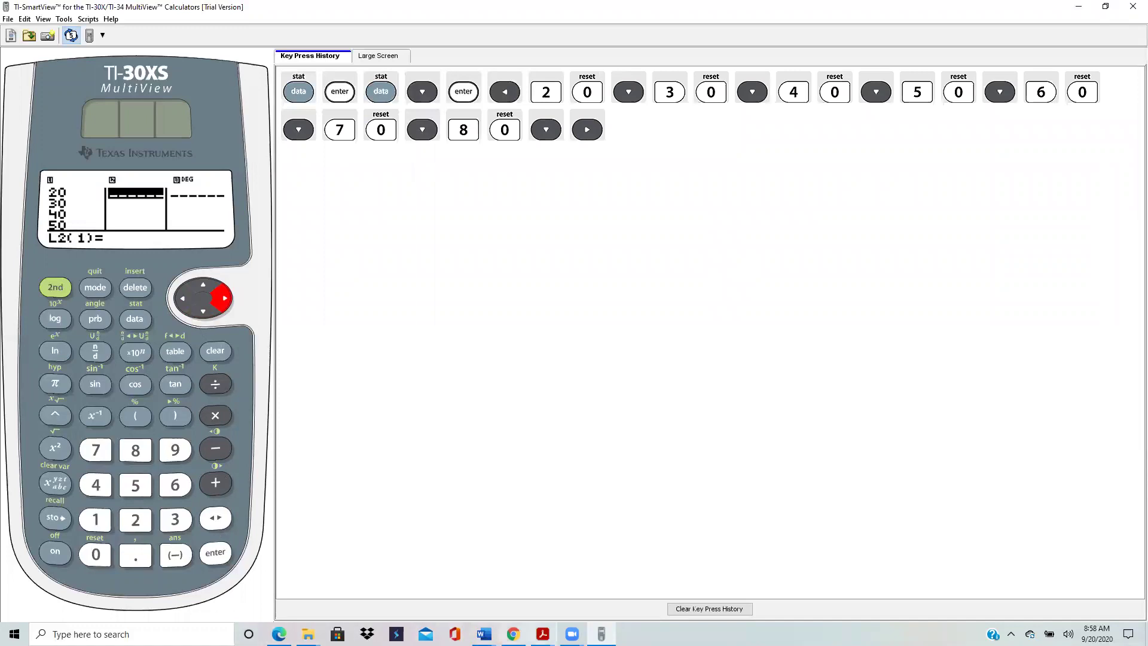
Step: Bring Word's Document34 probability table up beside the emulator
mouse_move(484, 634)
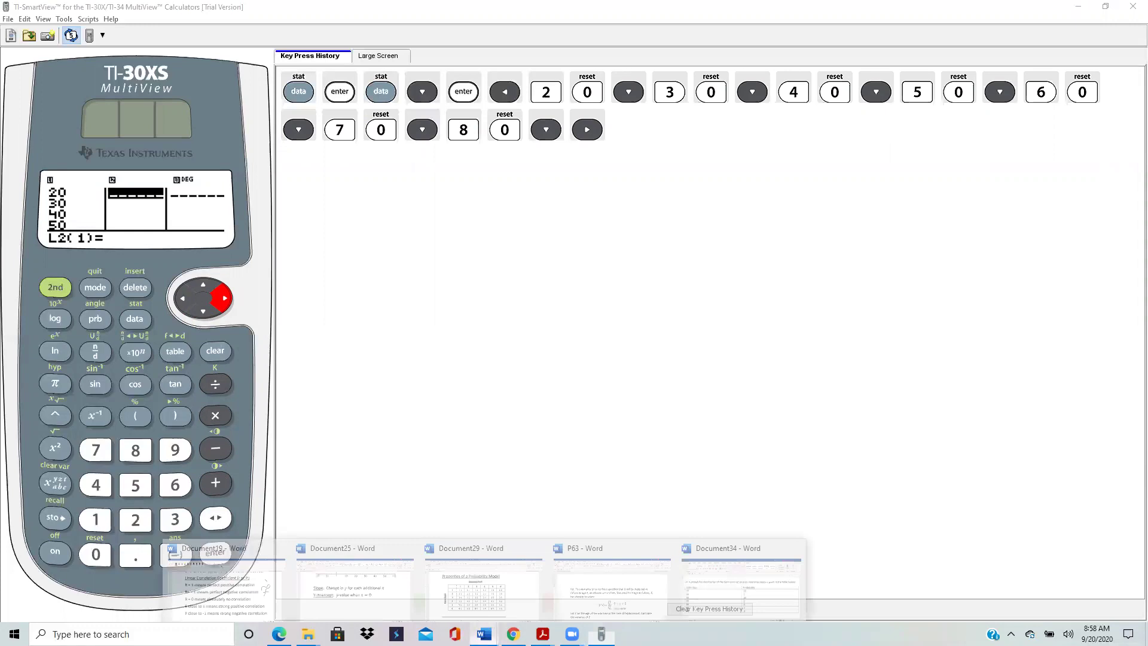
click(730, 596)
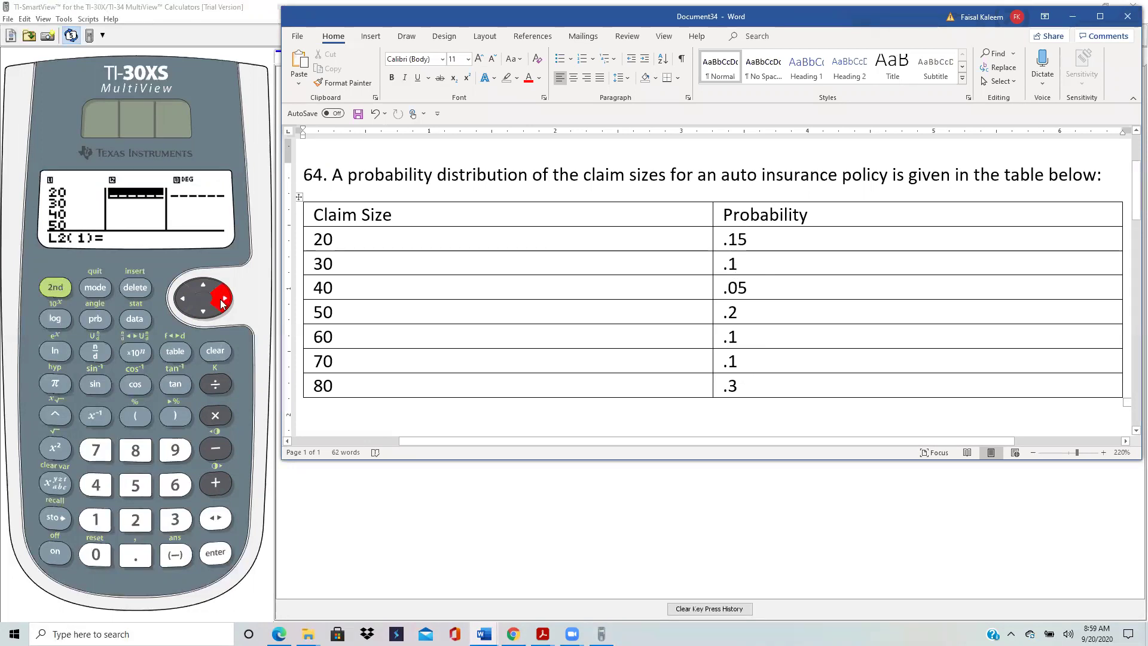
Step: Enter frequencies 15, 10 and 5 into L2(1)–L2(3), then bring the Word table back up
click(99, 521)
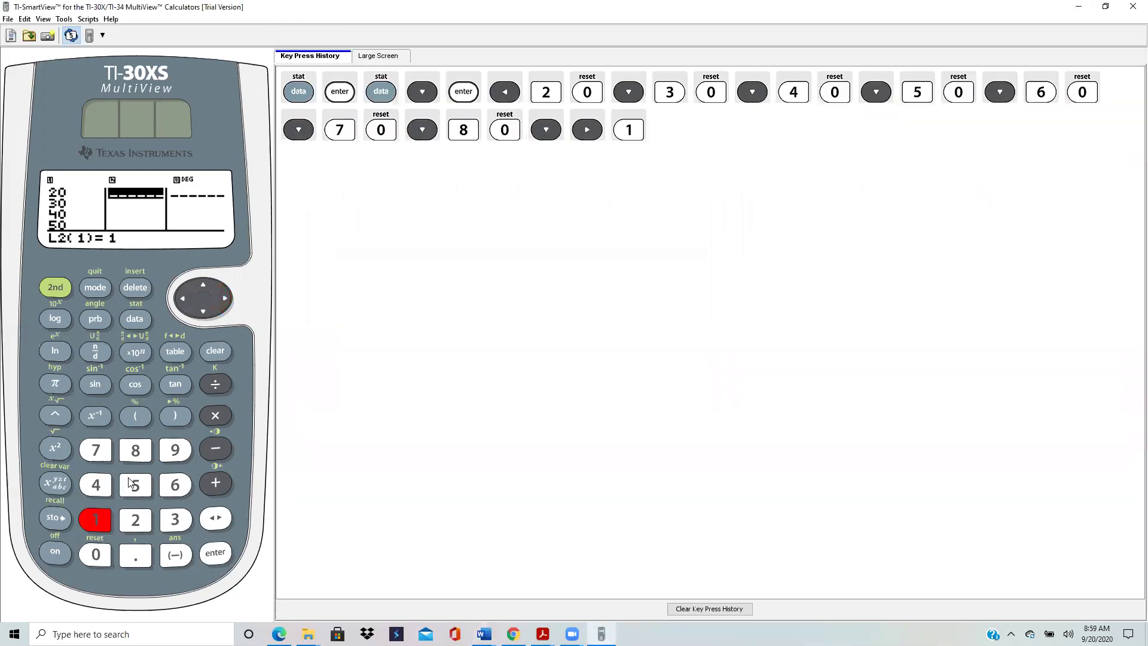
click(132, 483)
click(203, 310)
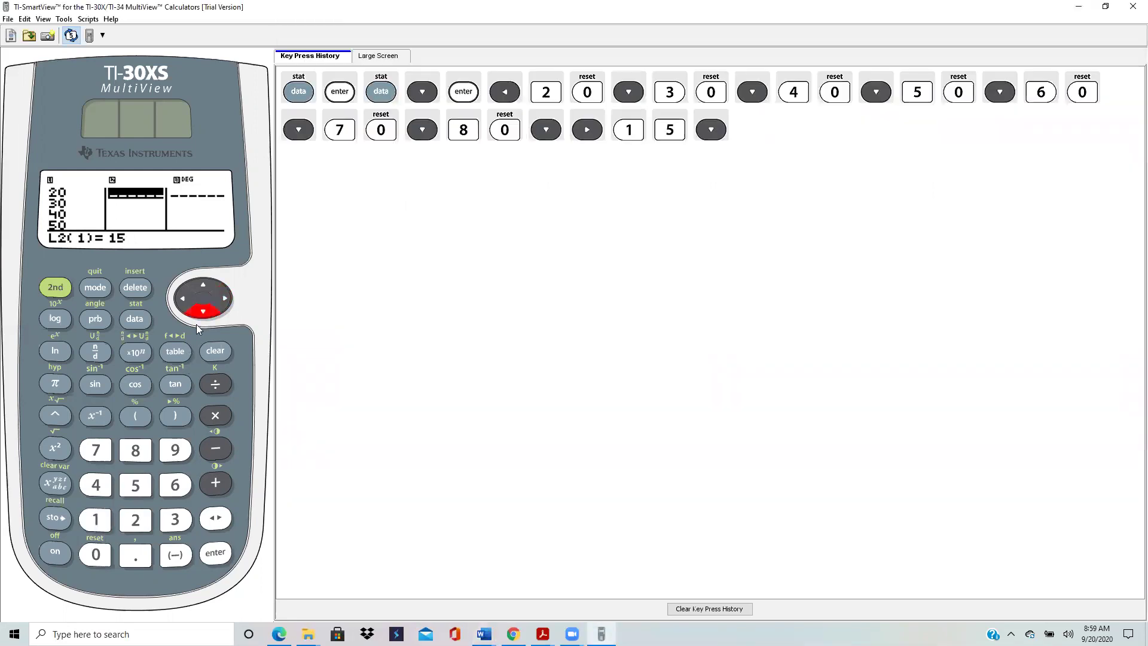
click(96, 518)
click(97, 555)
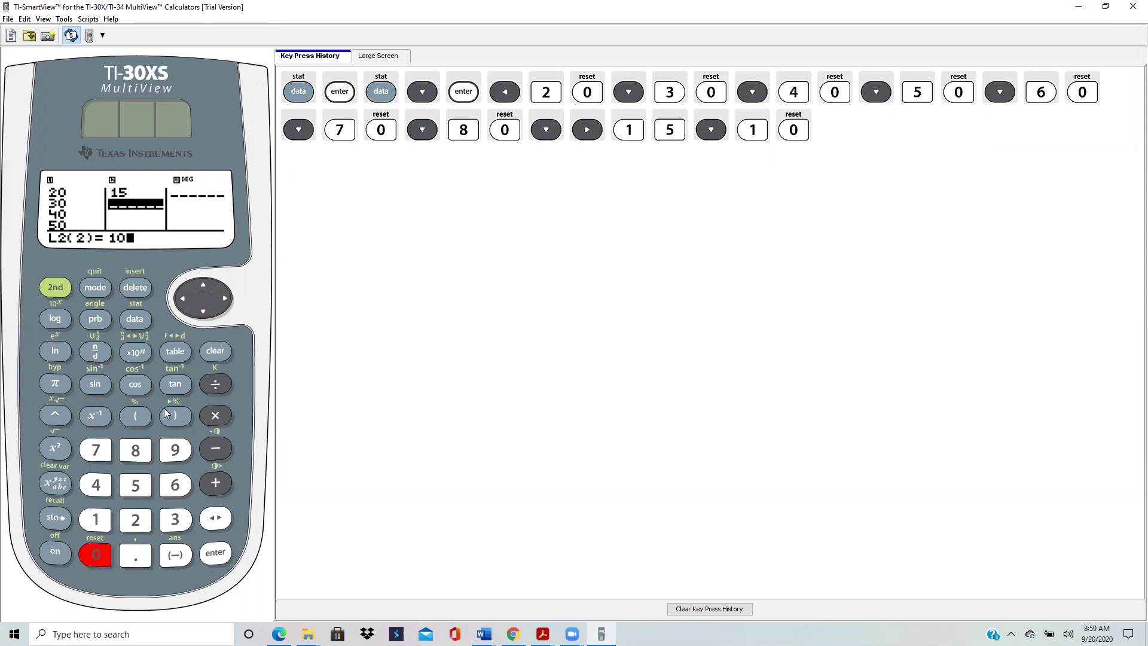
click(204, 310)
click(137, 484)
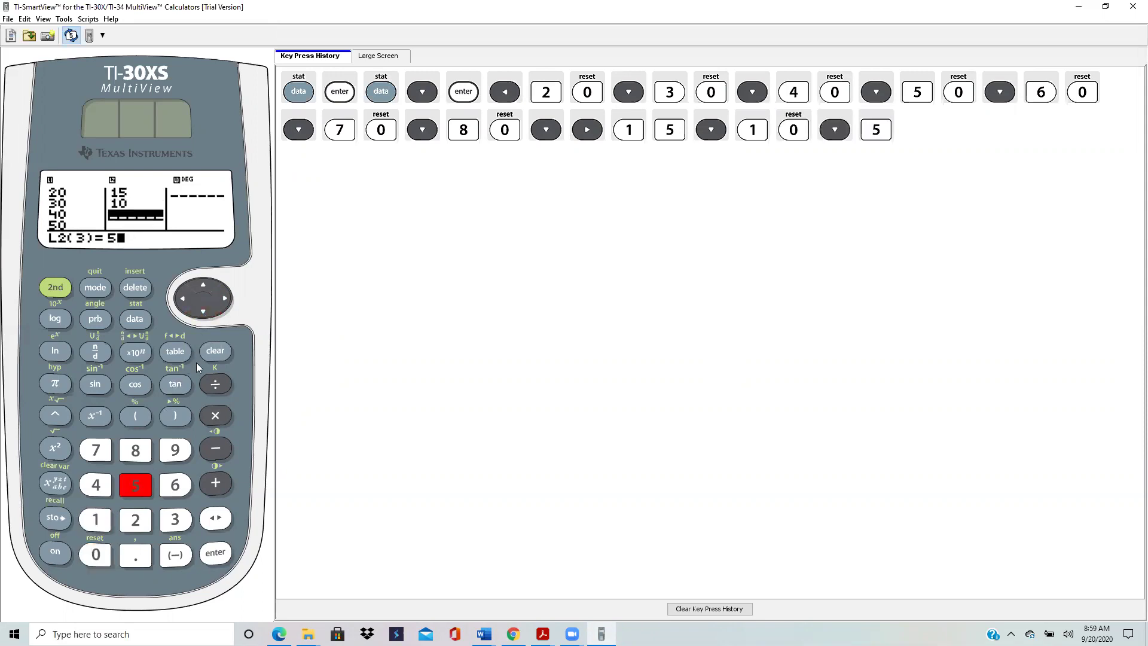
click(204, 309)
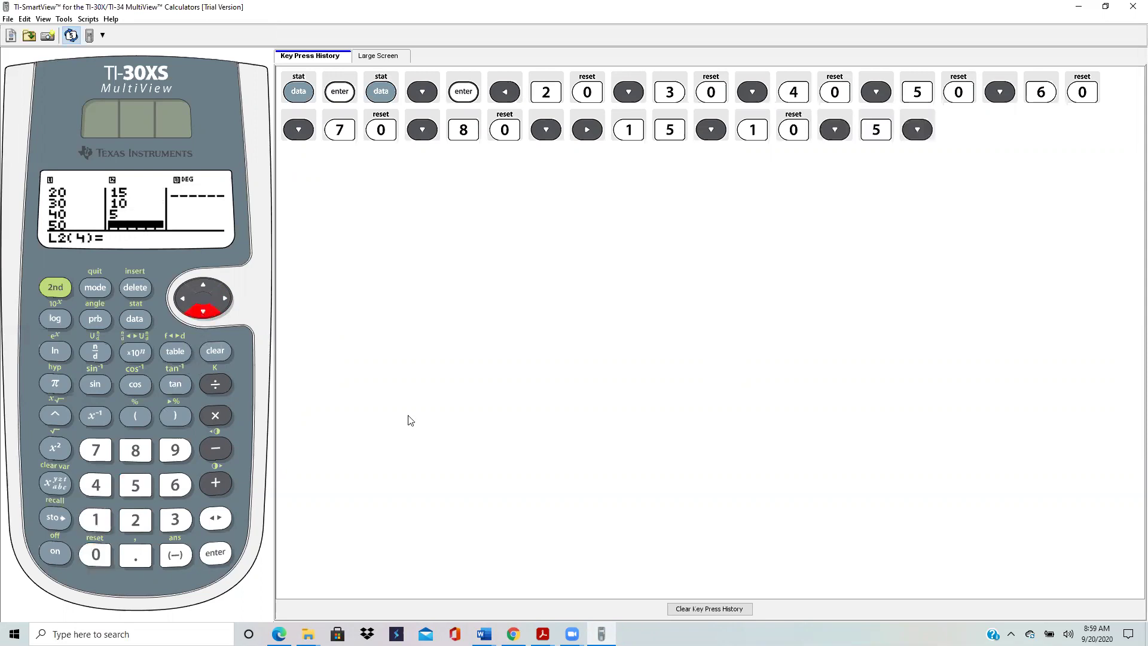
mouse_move(485, 634)
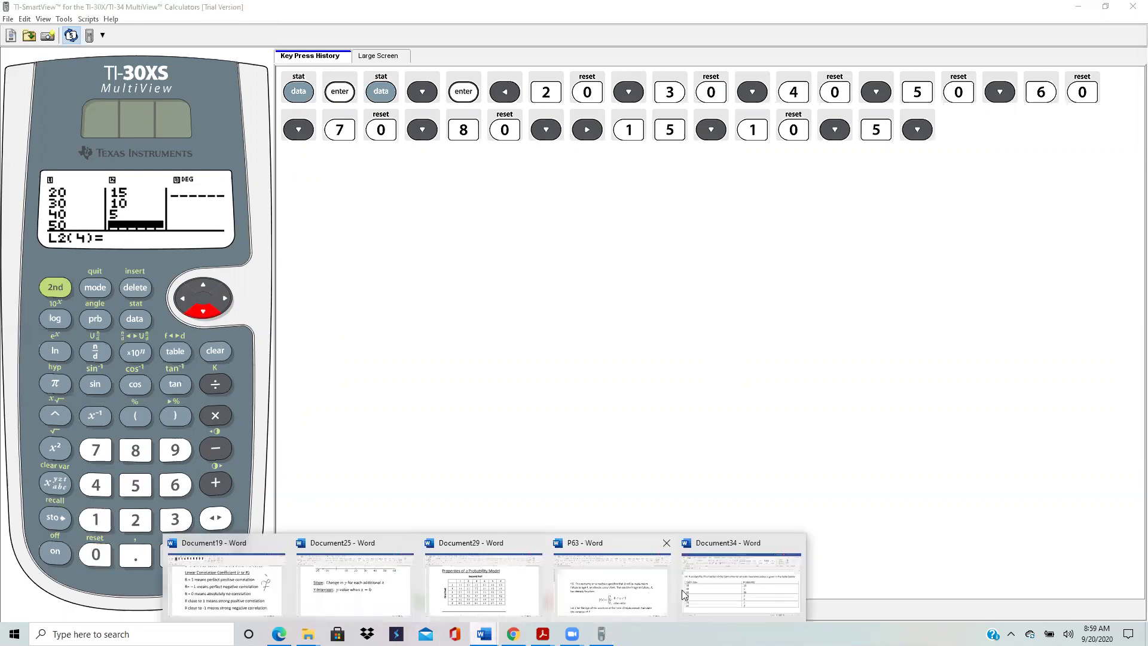
click(724, 551)
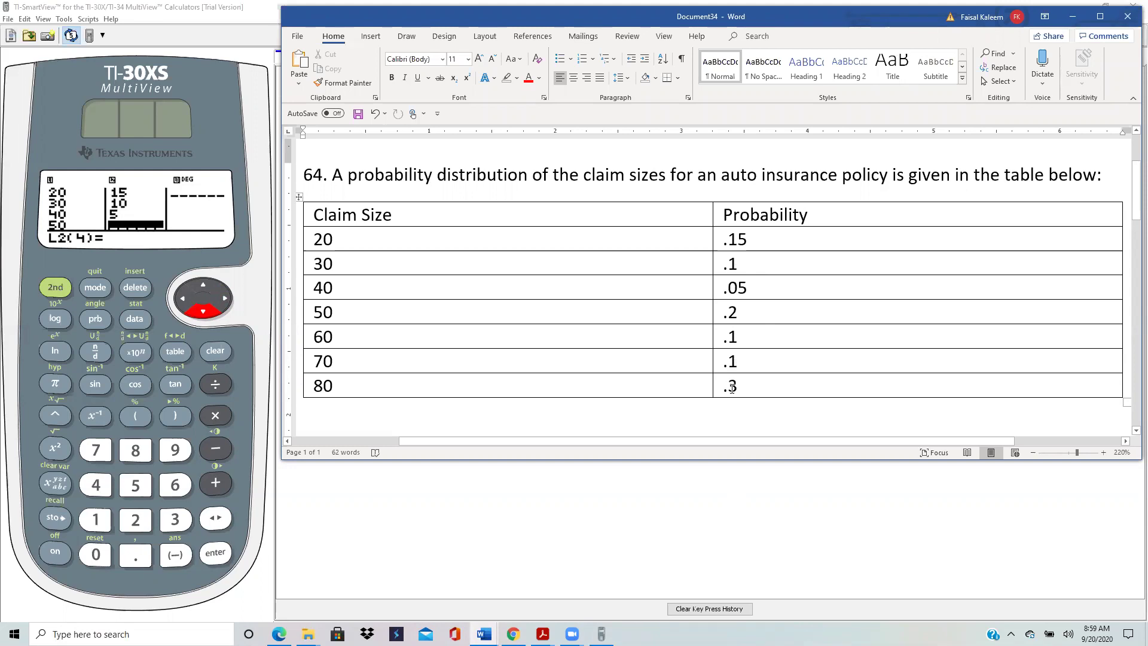
Step: Enter frequencies 20, 10, 10 and 30 into L2(4) through L2(7)
click(126, 521)
click(96, 554)
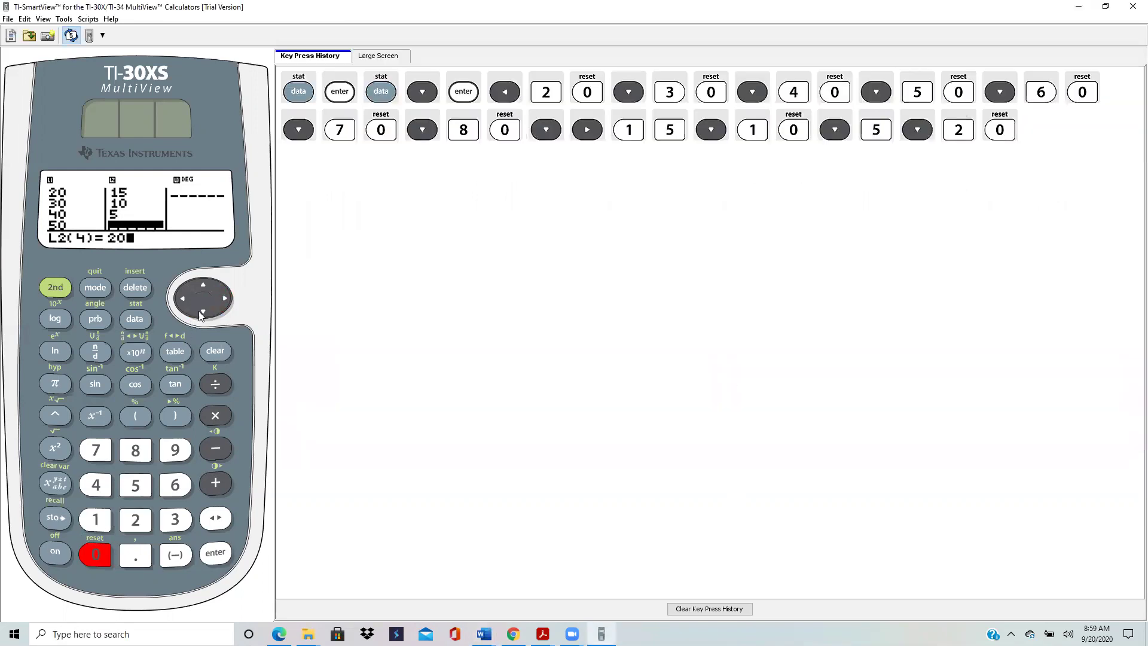
click(202, 311)
click(96, 523)
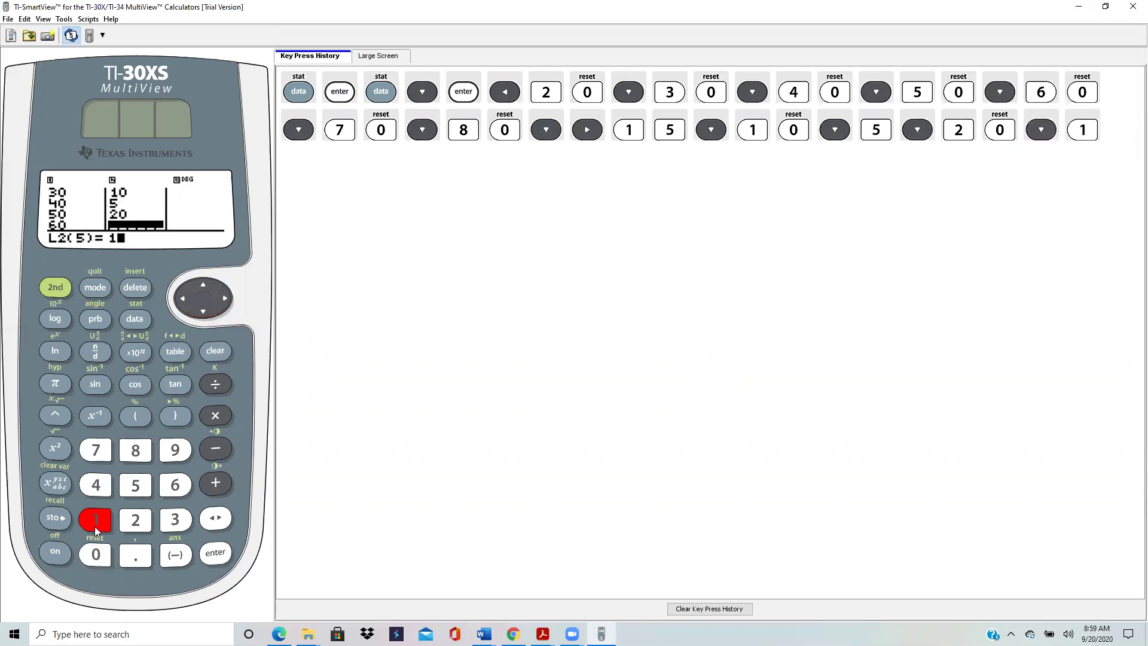
click(96, 554)
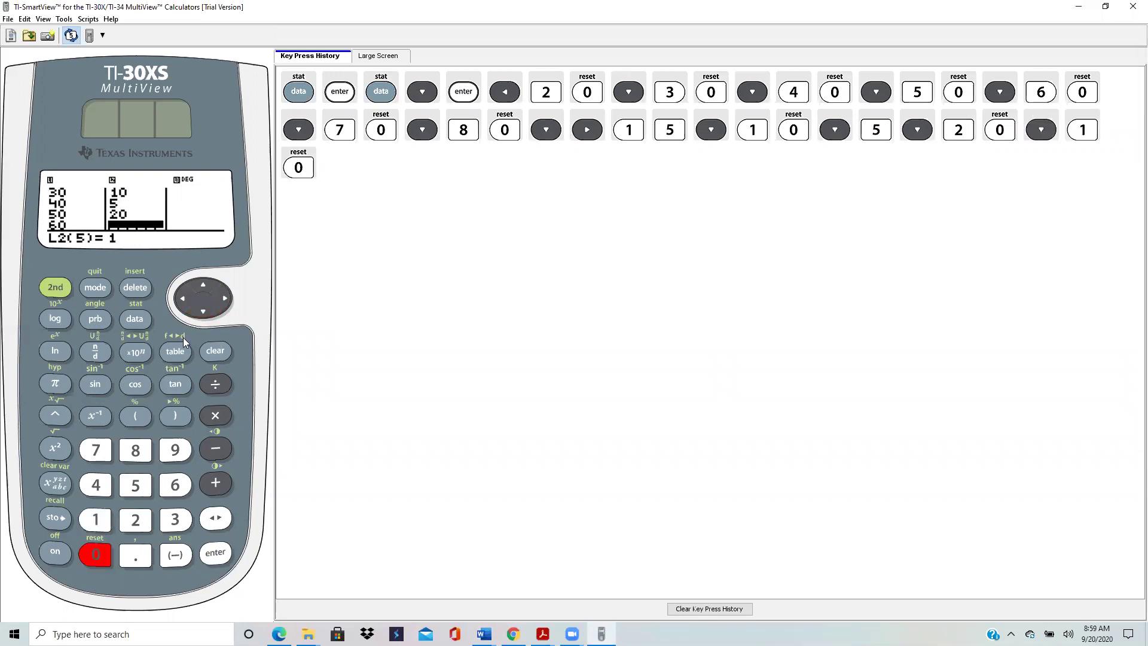
click(204, 308)
click(95, 519)
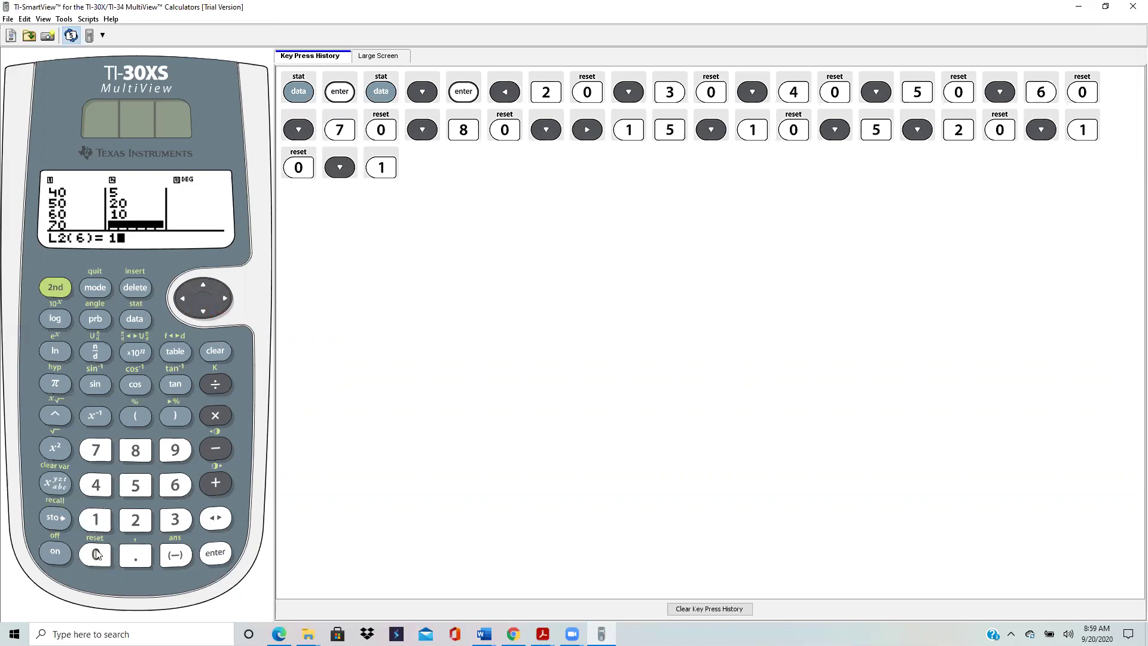
click(96, 555)
click(203, 310)
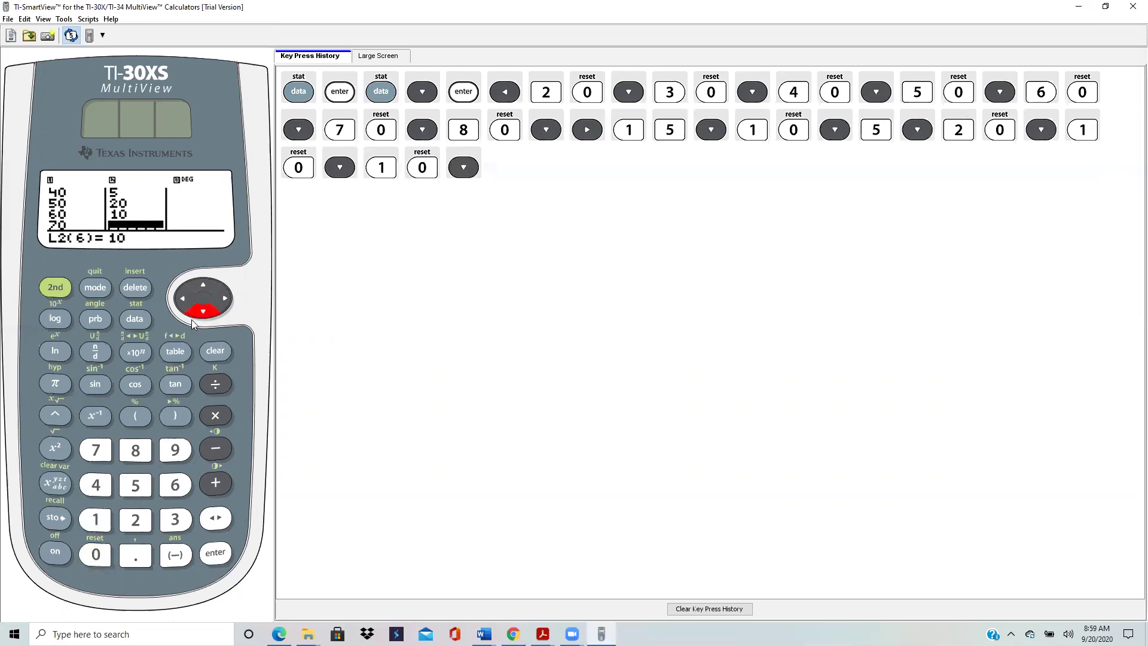
click(163, 523)
click(96, 554)
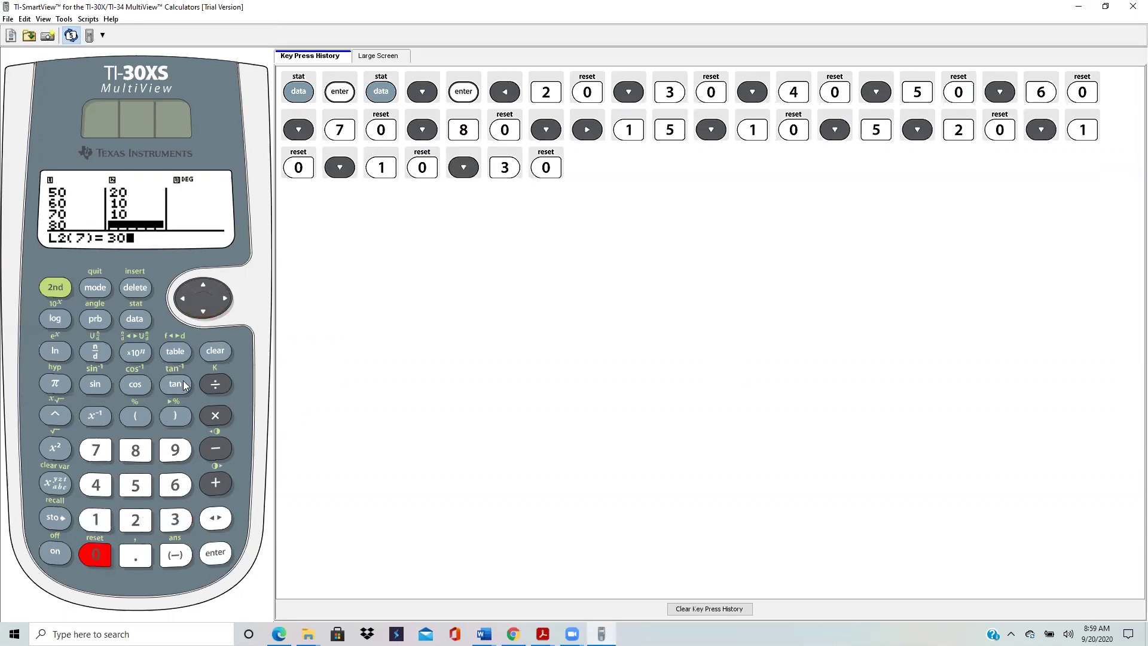
click(204, 311)
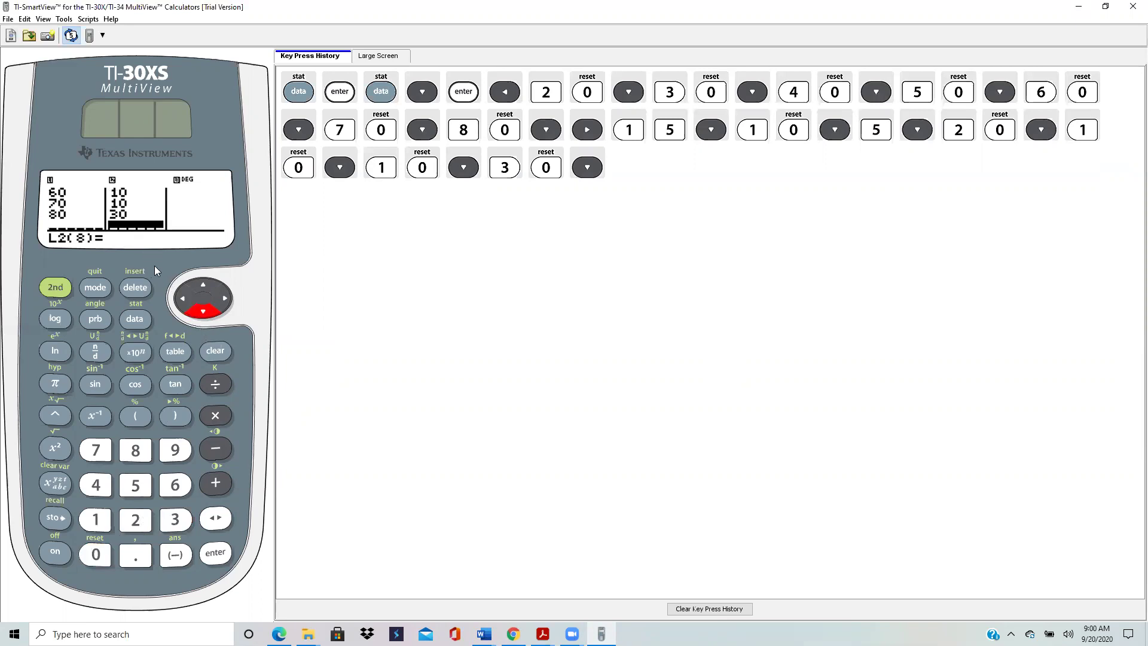
Step: Choose 1-Var Stats with DATA set to L1 and FRQ set to L2
click(55, 288)
click(135, 319)
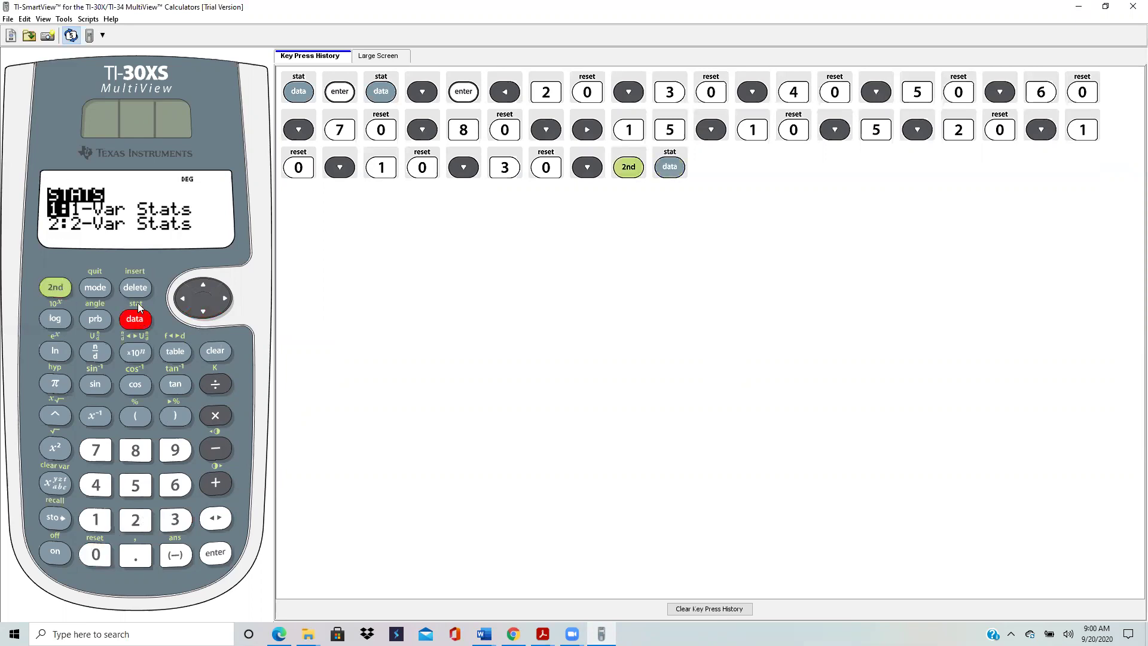
click(216, 554)
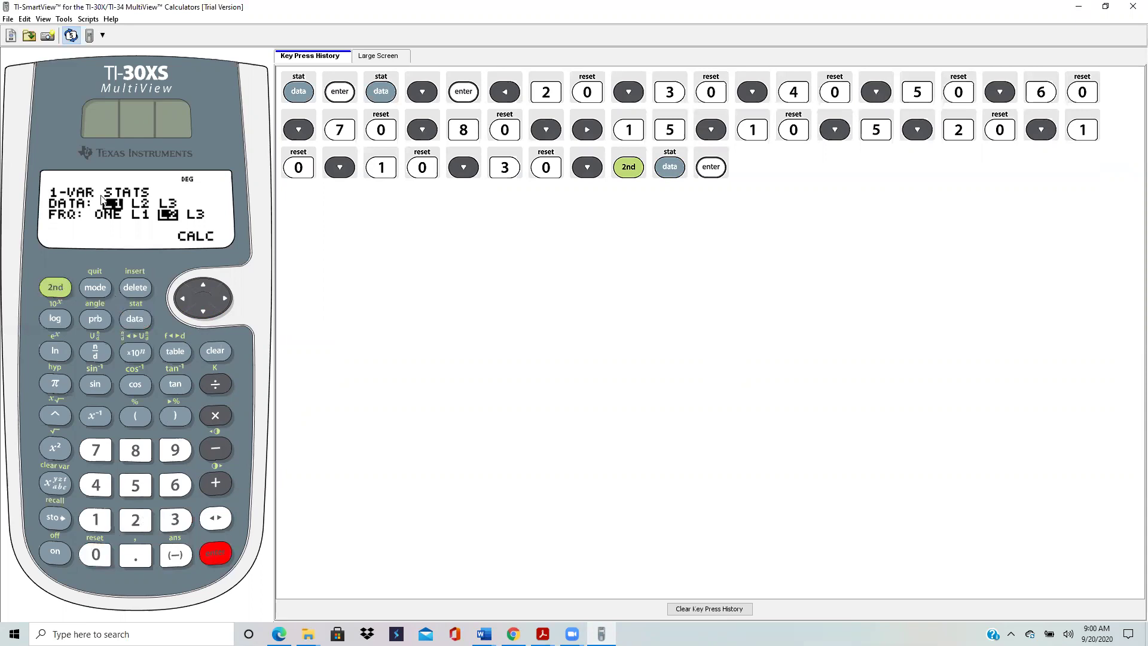
click(214, 556)
click(217, 557)
Step: Calculate the 1-Var stats and scroll the results down to σx = 21.79449472
click(215, 555)
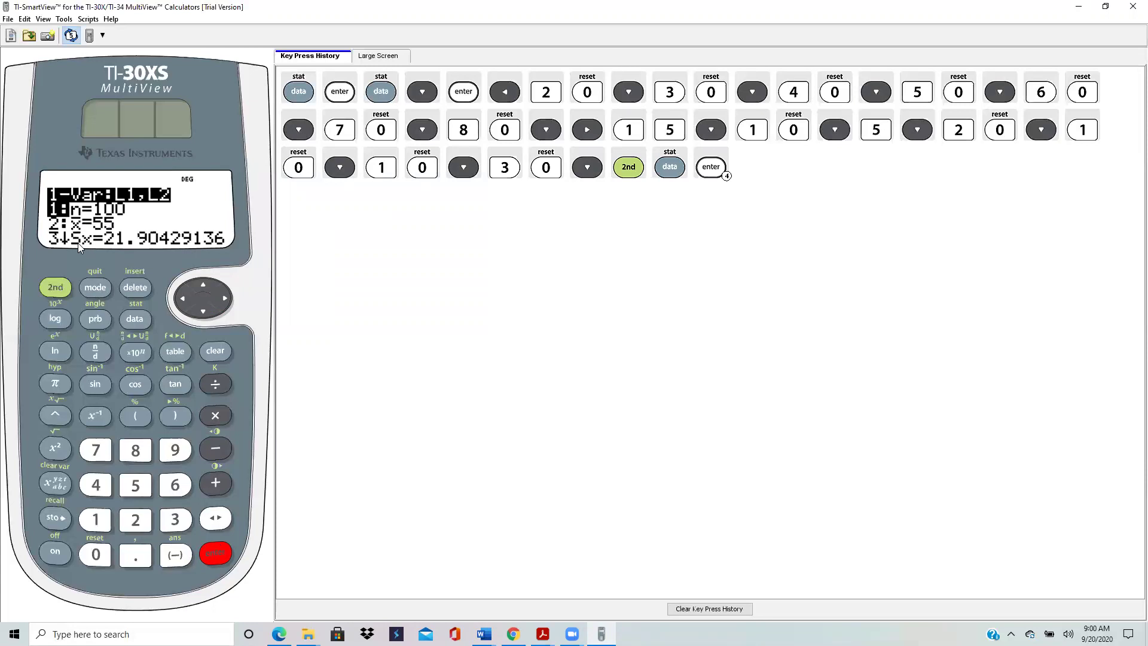
click(203, 311)
click(203, 311)
click(203, 311)
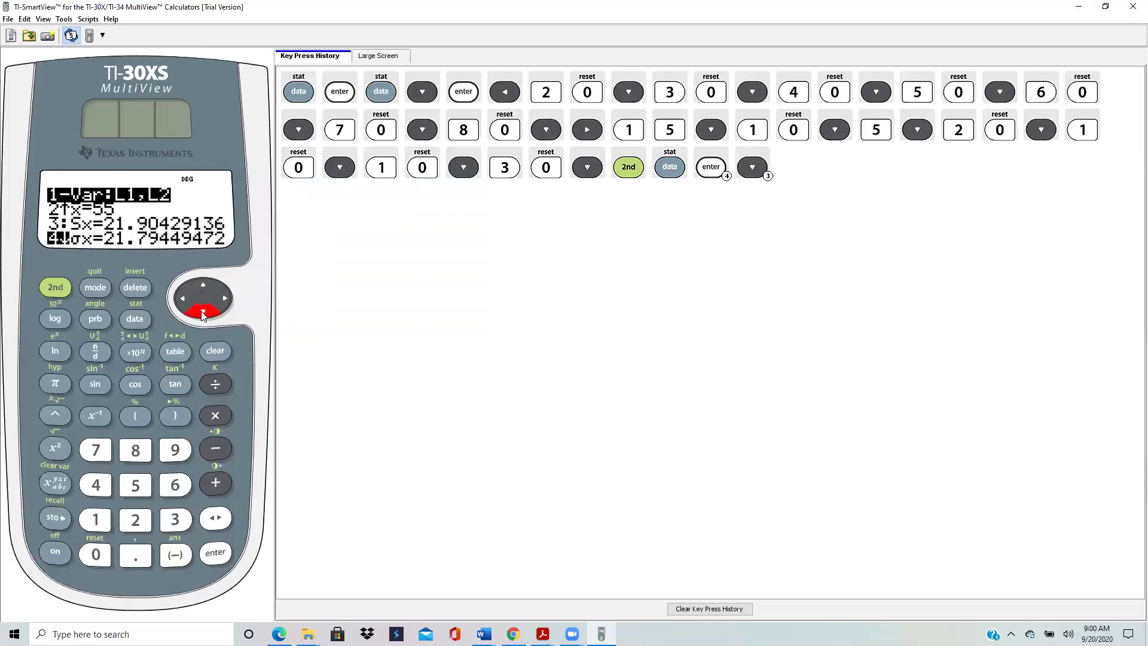